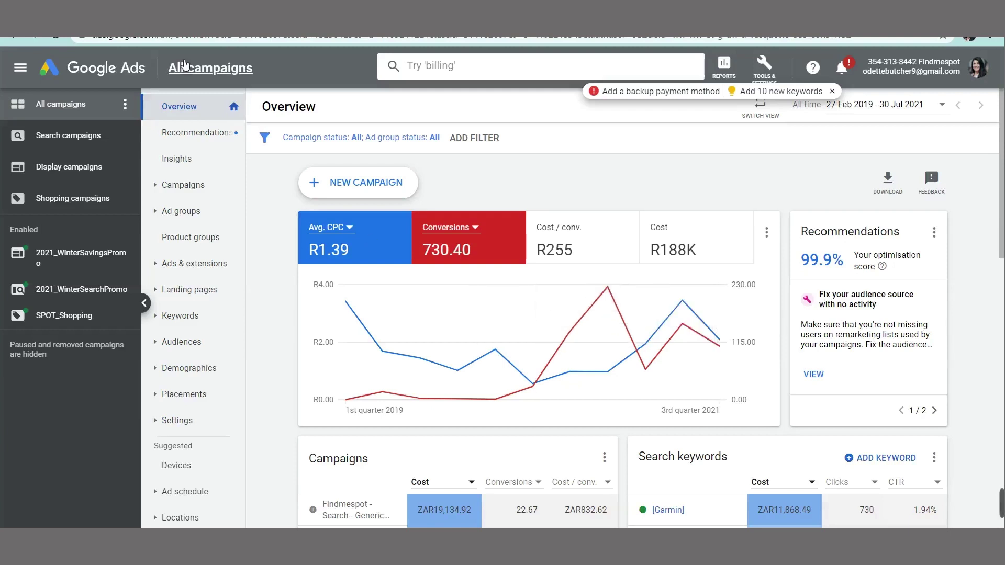
Step: From Google Ads Tools & Settings, open the linked Merchant Center account's Overview
click(759, 78)
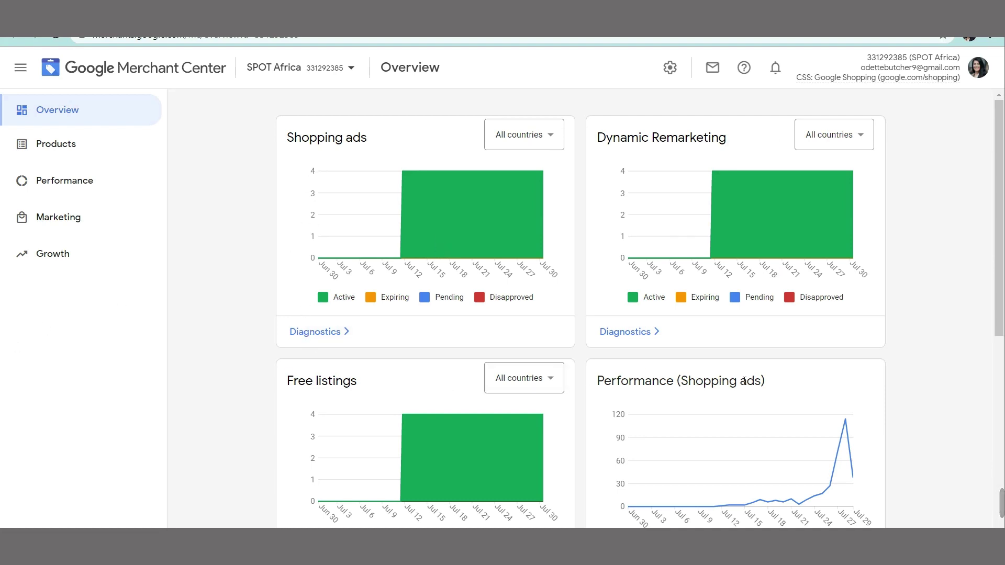
Step: Return to the Overview dashboard and bring up the gear menu of account tools and settings
click(726, 139)
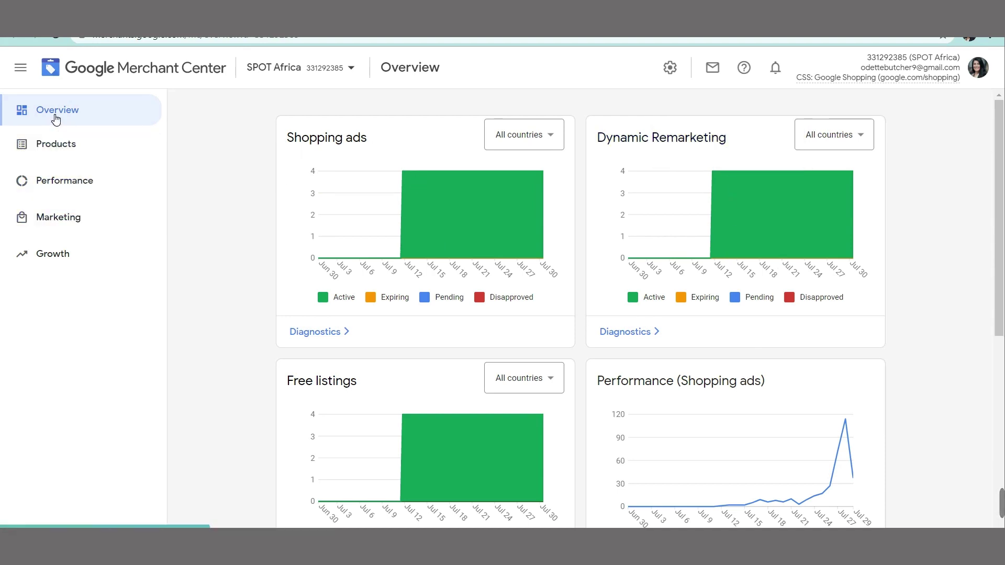
click(670, 67)
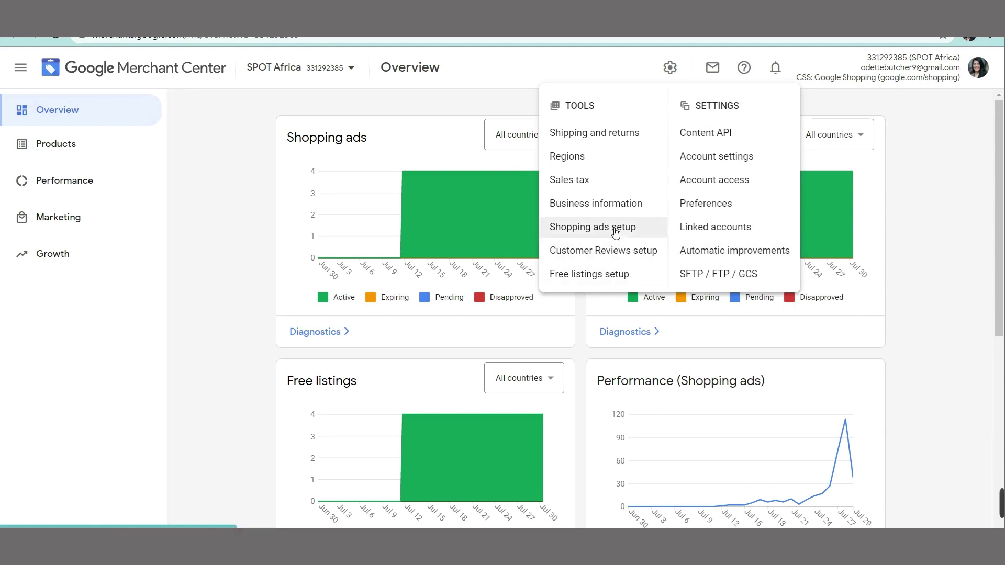
click(615, 228)
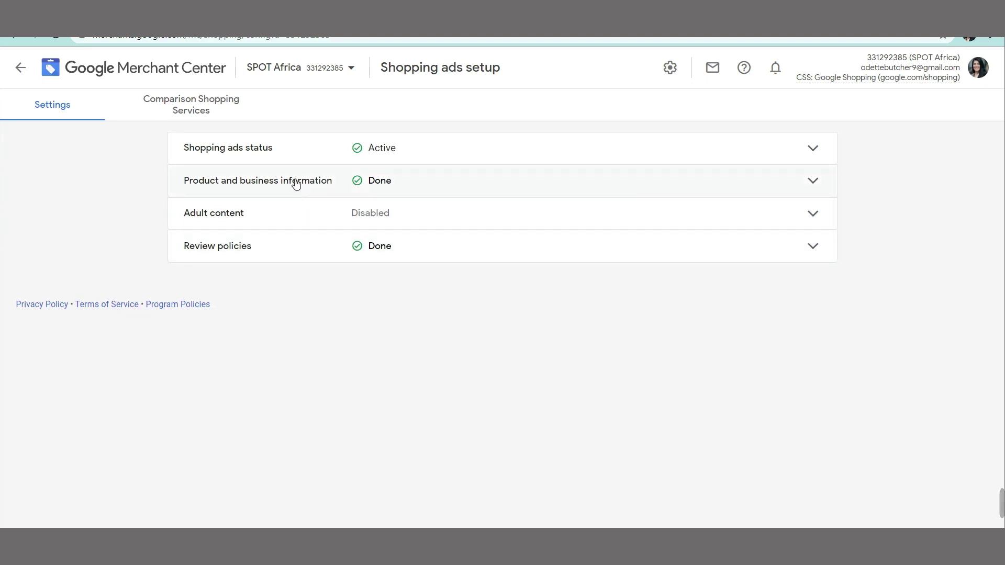
click(21, 68)
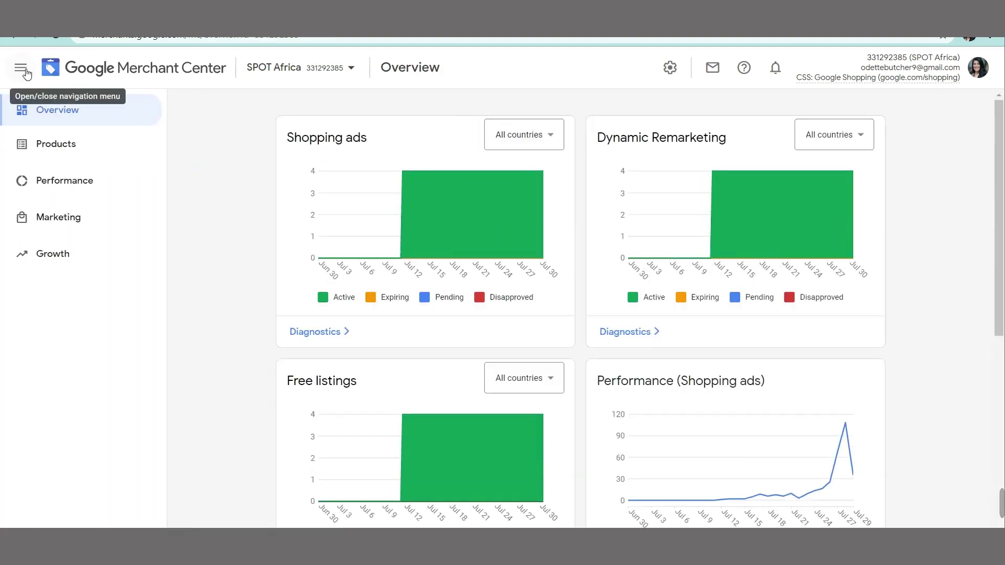
Step: Check the Customer Reviews setup page, which shows no survey opt-in data, then return to Overview
click(676, 73)
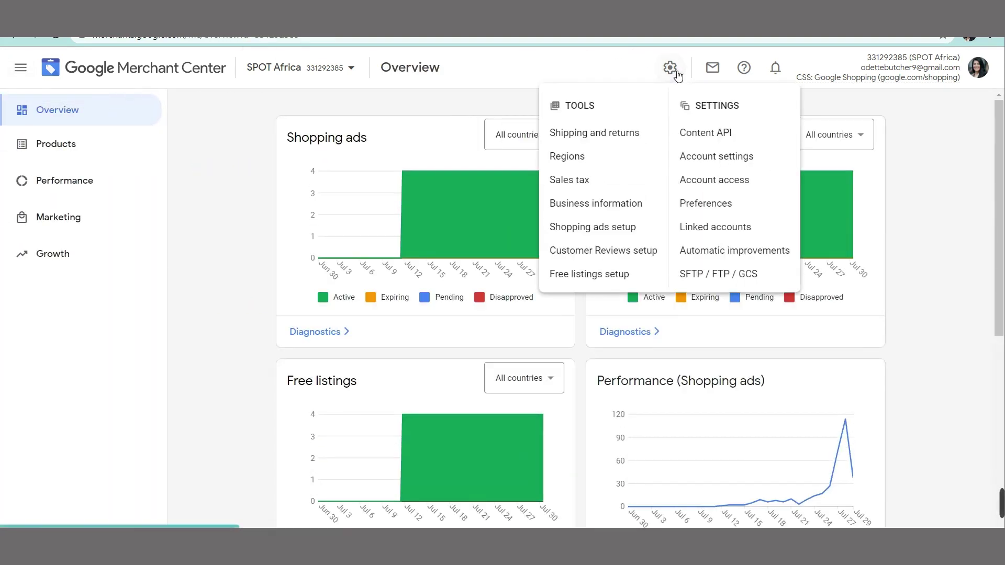
click(645, 256)
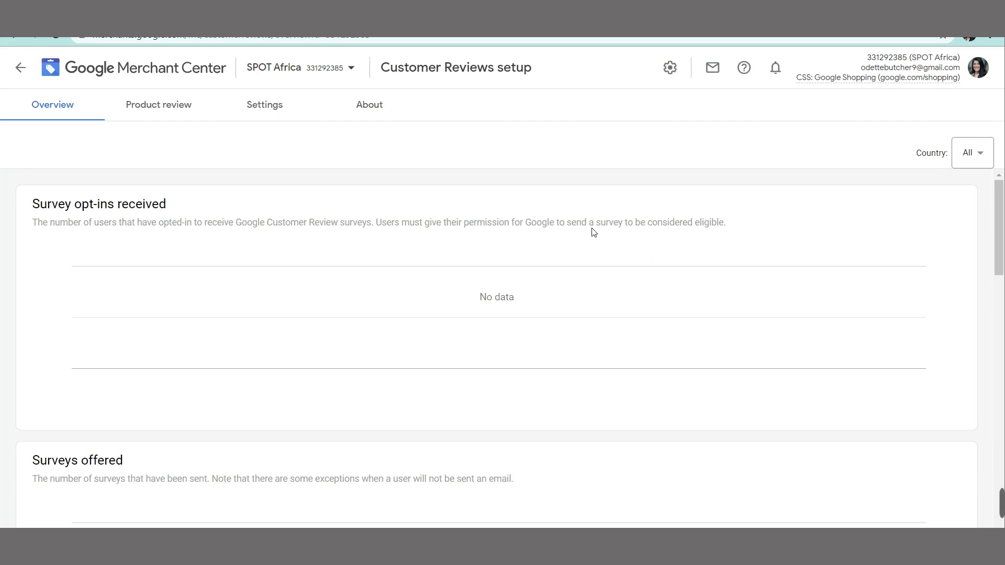
click(21, 74)
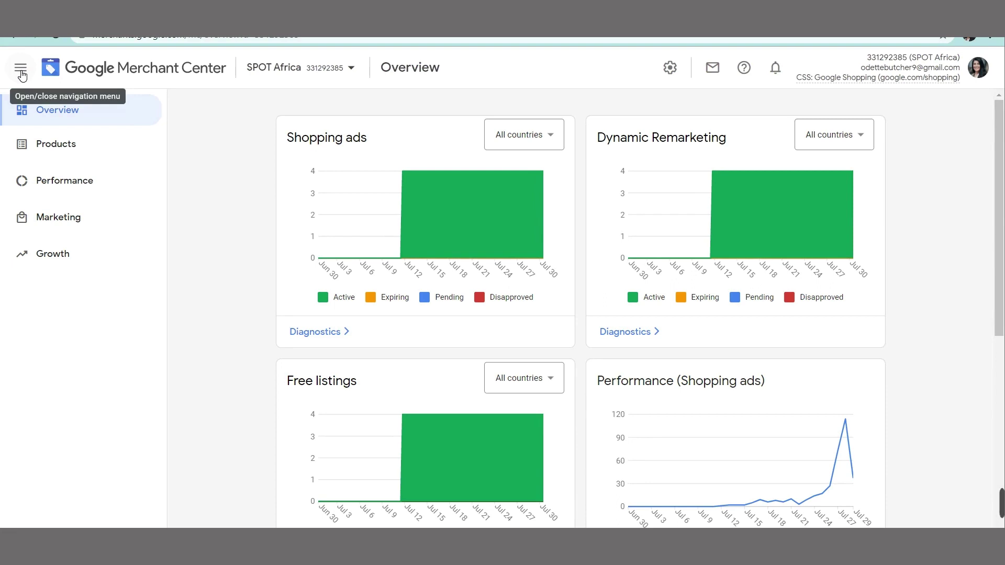
Step: Browse the All products list of four in-stock SPOT devices and open the SPOT TRACE details
click(47, 152)
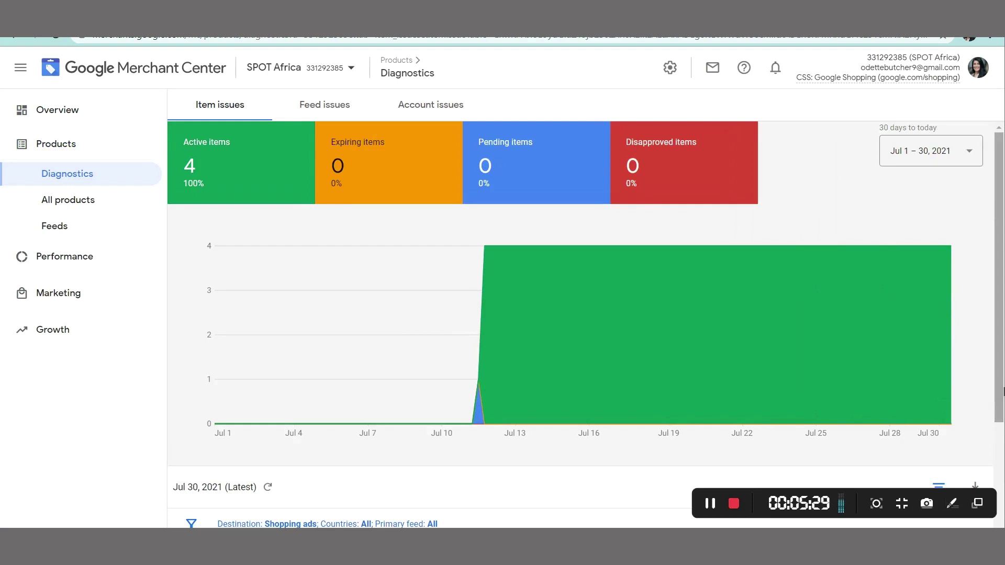
scroll(1003, 391, down, 3)
scroll(960, 281, up, 3)
click(79, 206)
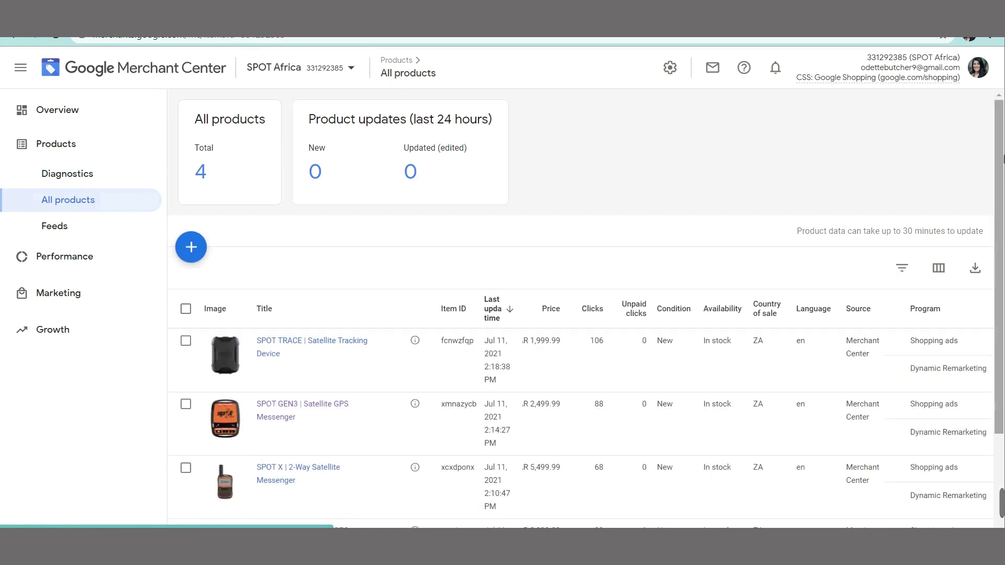
drag(1003, 140, 1003, 277)
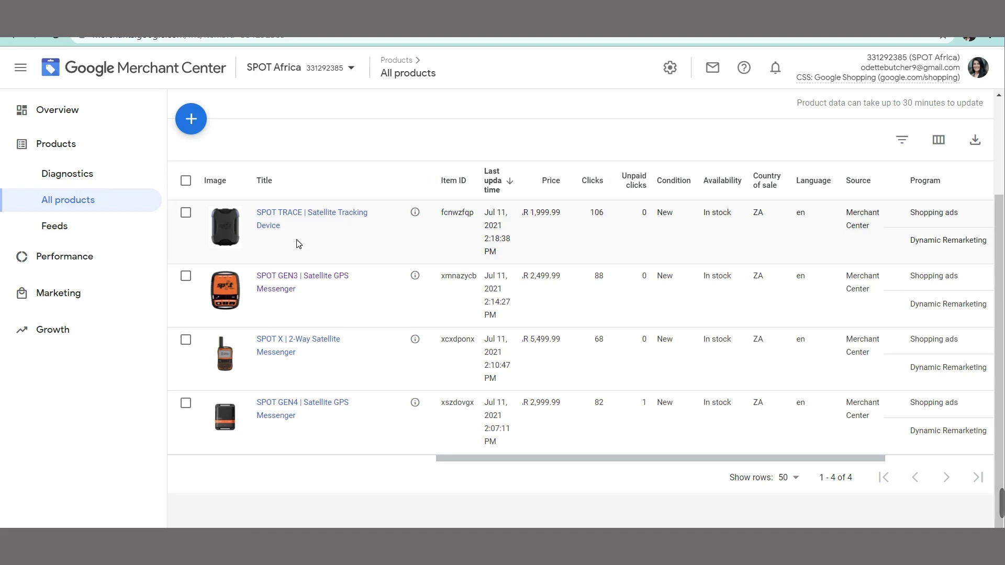
click(281, 233)
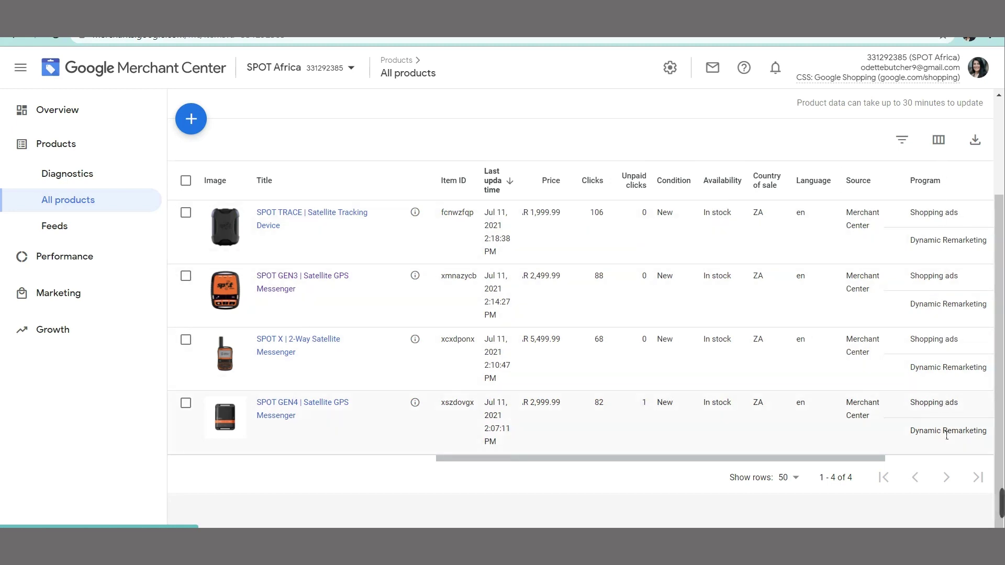
Step: Start a new product for South Africa, scroll through the Add product form's sections, then try leaving
click(195, 128)
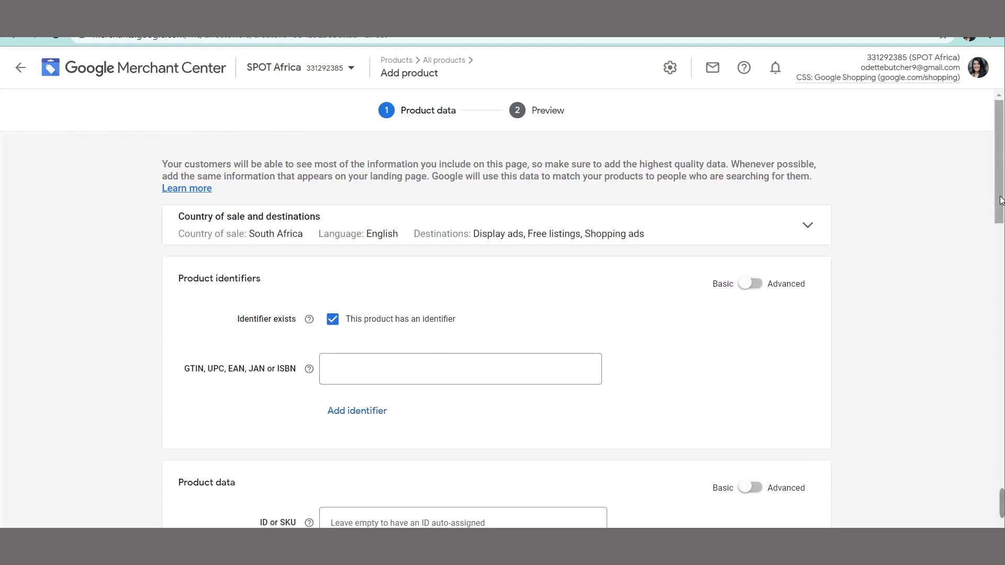
drag(999, 194, 1000, 337)
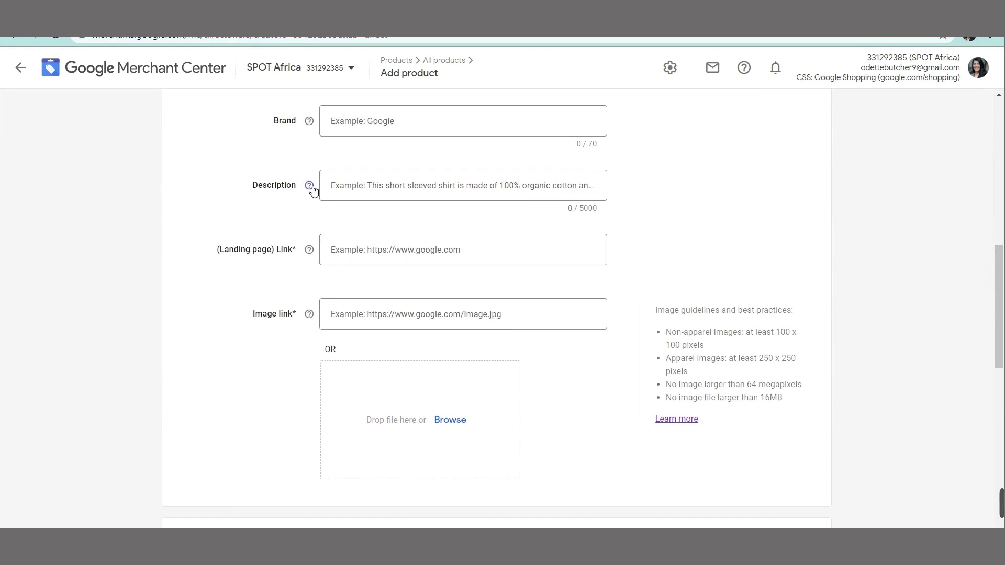
mouse_move(313, 189)
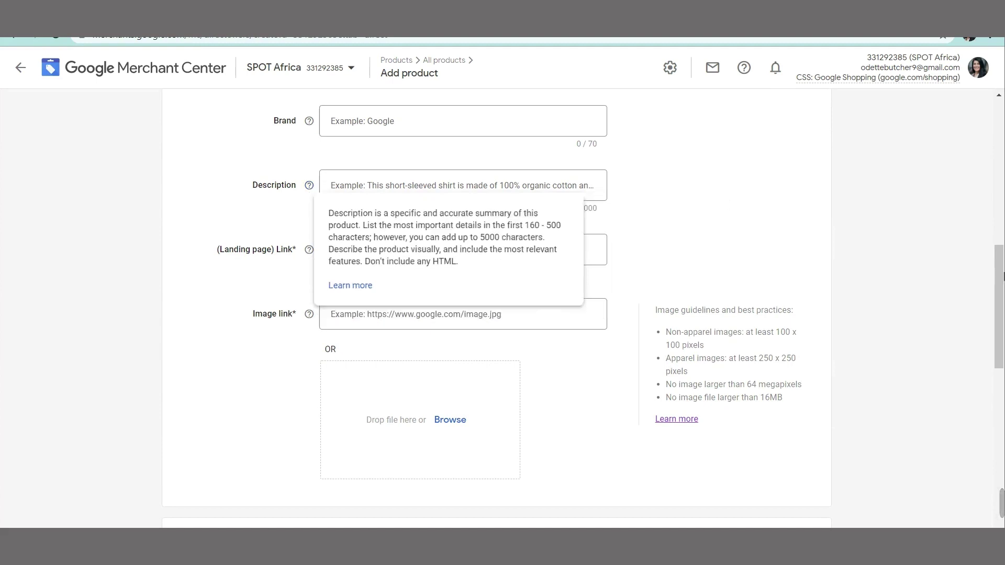
drag(1002, 281, 1002, 322)
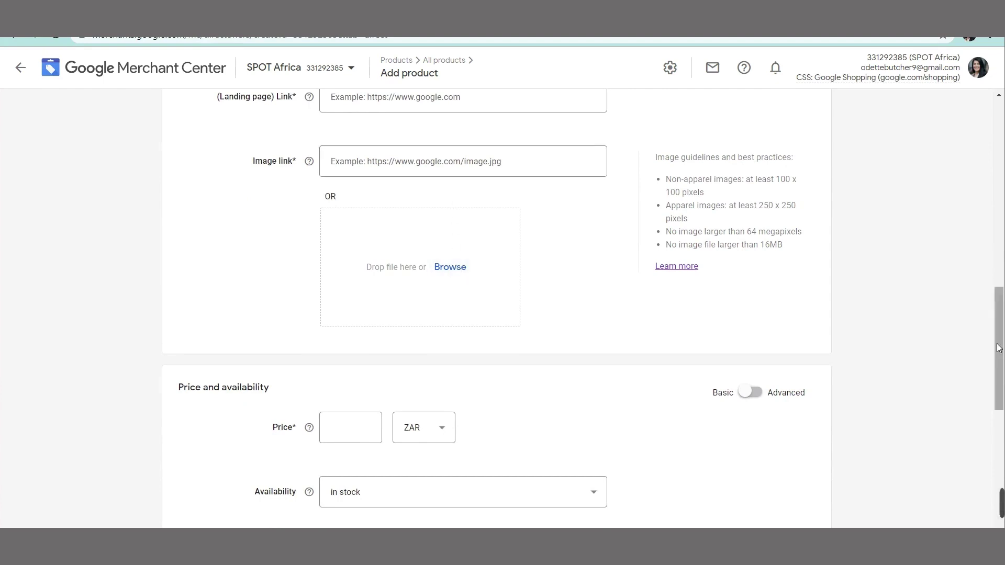
drag(1001, 355, 1002, 442)
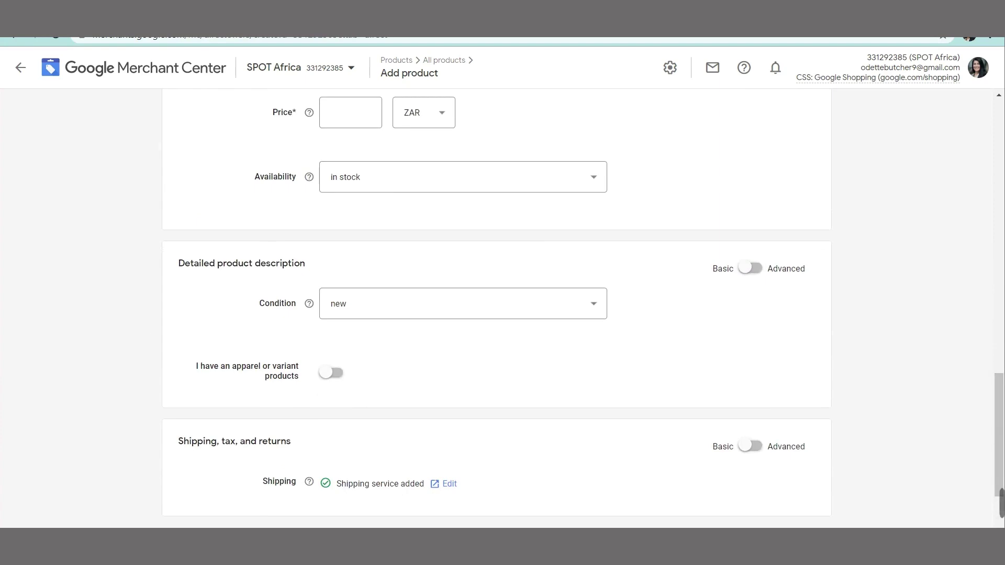
drag(1001, 418, 1002, 163)
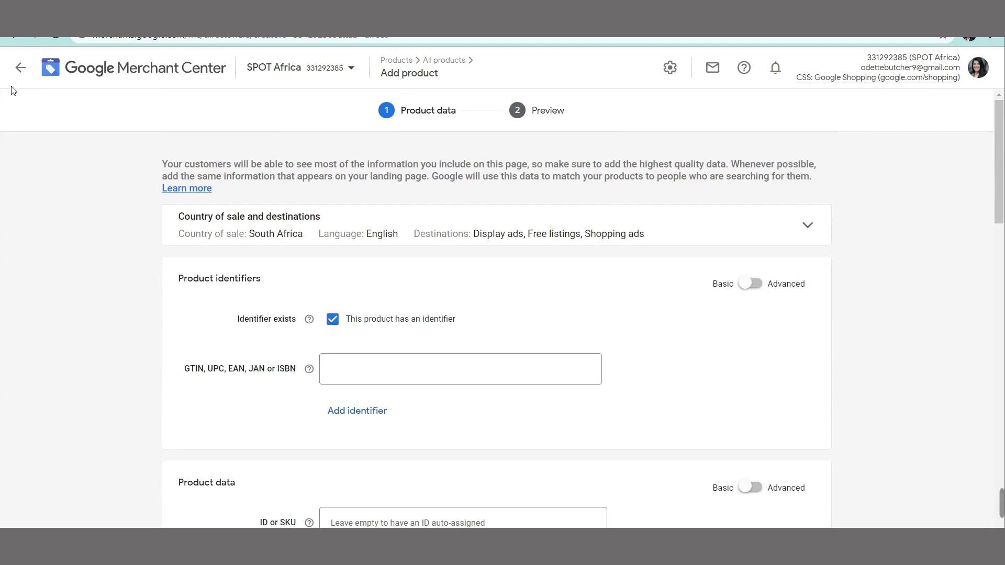
click(18, 68)
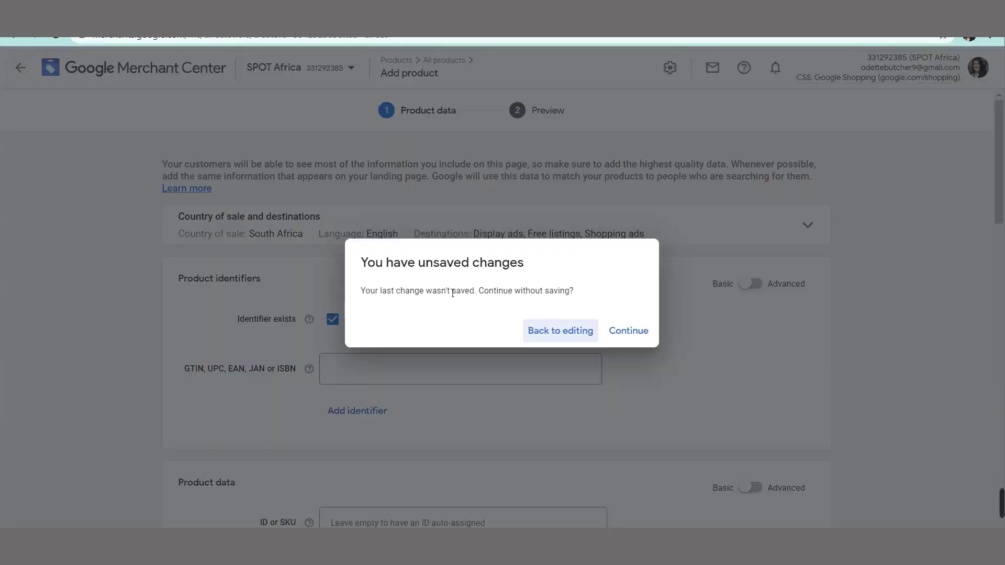
Step: Choose Back to editing to dismiss the unsaved-changes warning and keep the Add product form
click(576, 337)
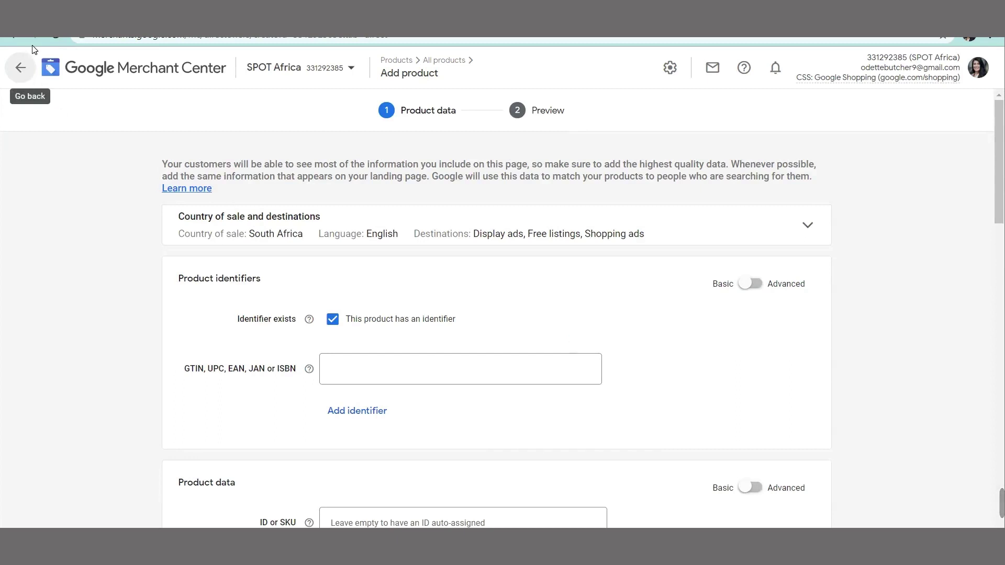
Step: Go from Overview to Products > Feeds, showing the single South Africa primary feed with 4 products
click(20, 67)
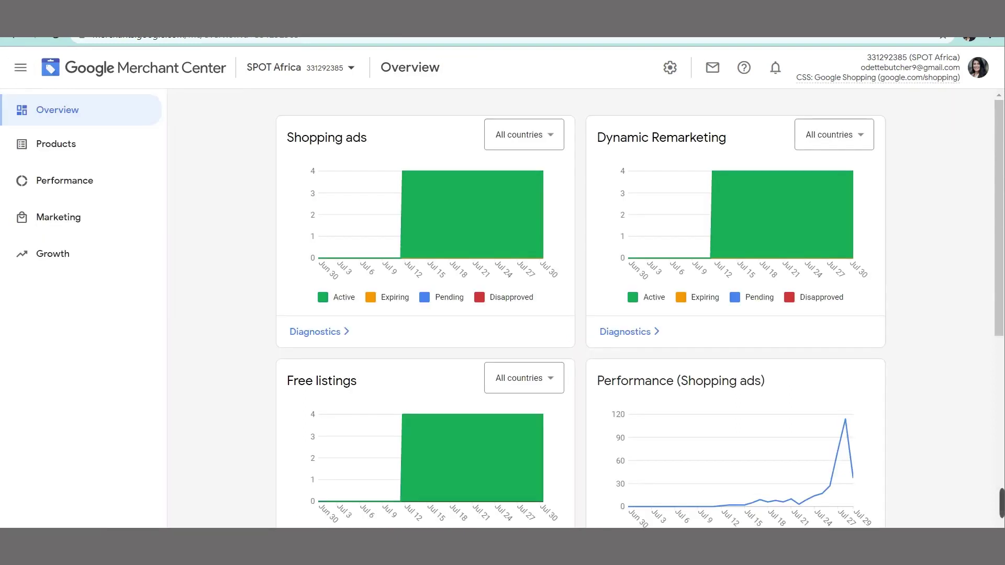
click(51, 148)
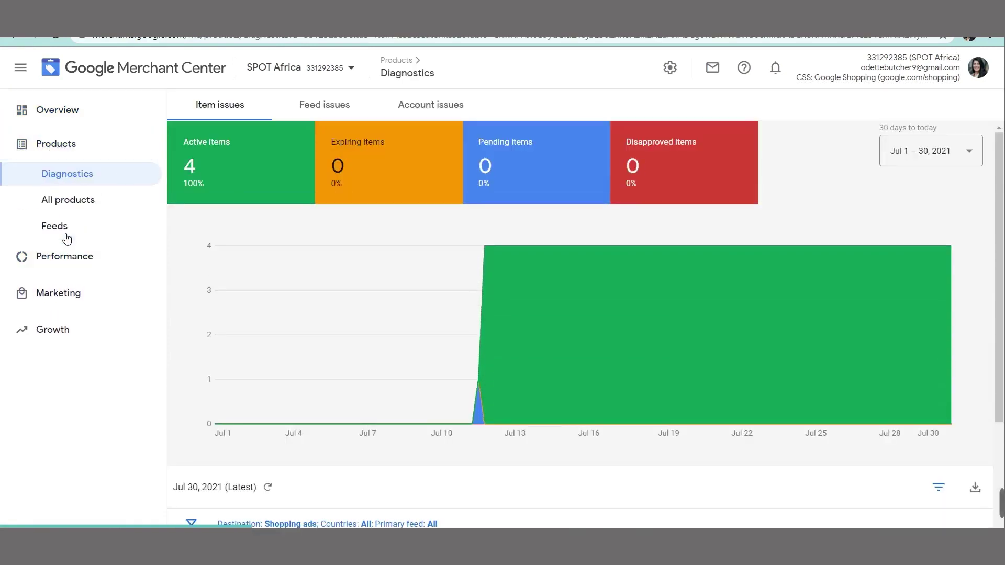
click(62, 233)
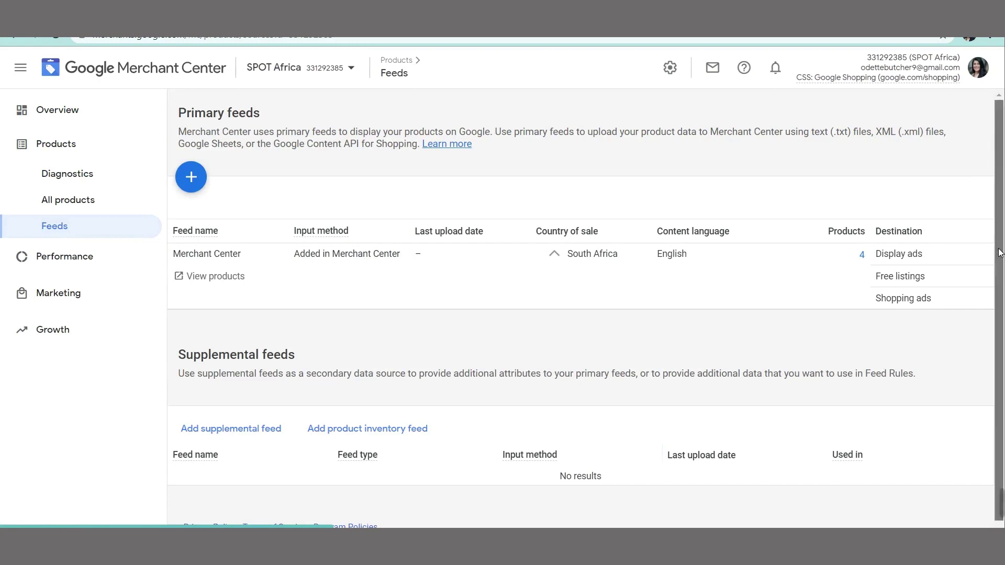
scroll(1000, 253, down, 1)
scroll(1000, 253, up, 1)
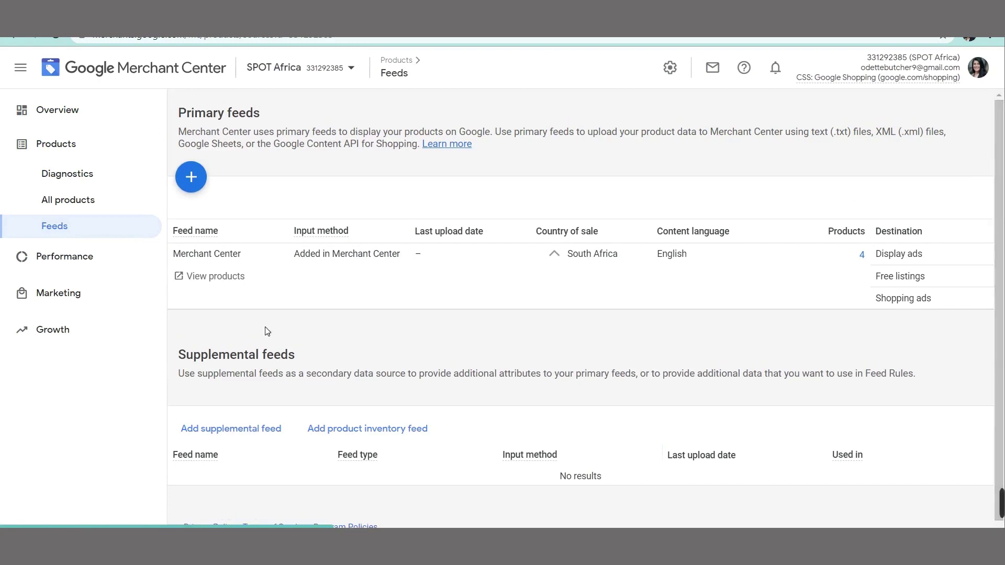
Step: Pass through Performance, then open Marketing > Shopping ads to see SPOT_Shopping at ZAR 500.00 daily
click(69, 256)
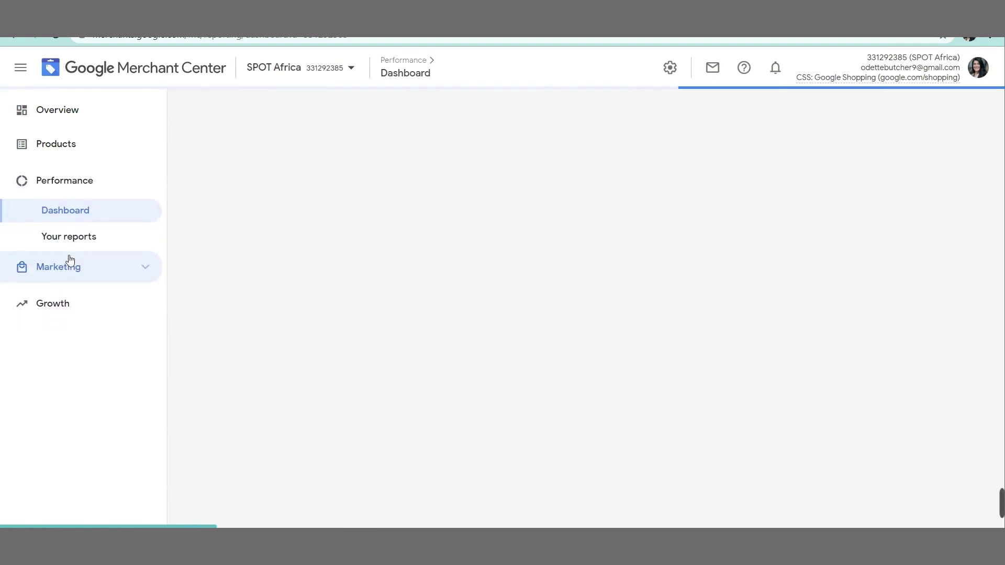
click(147, 269)
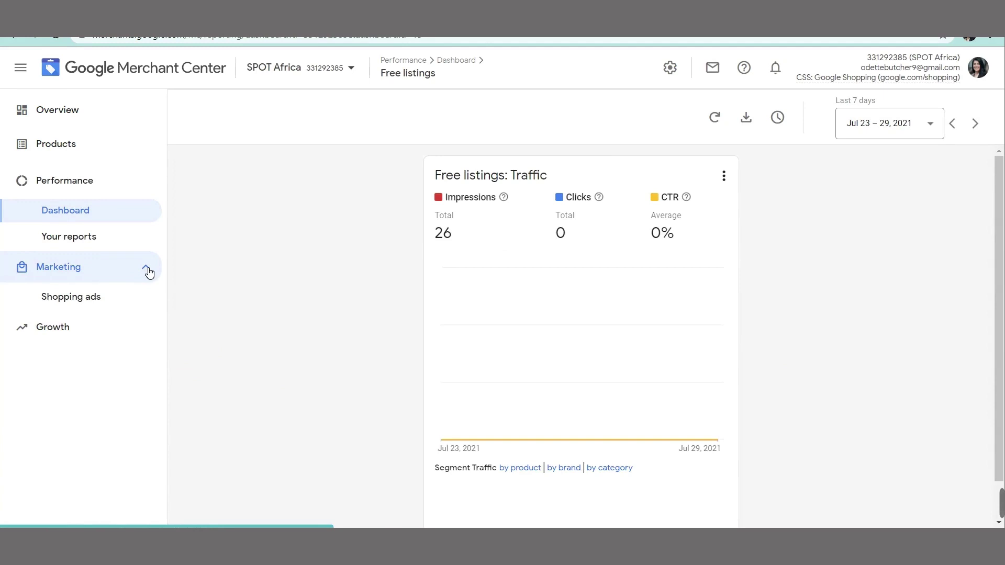
click(114, 297)
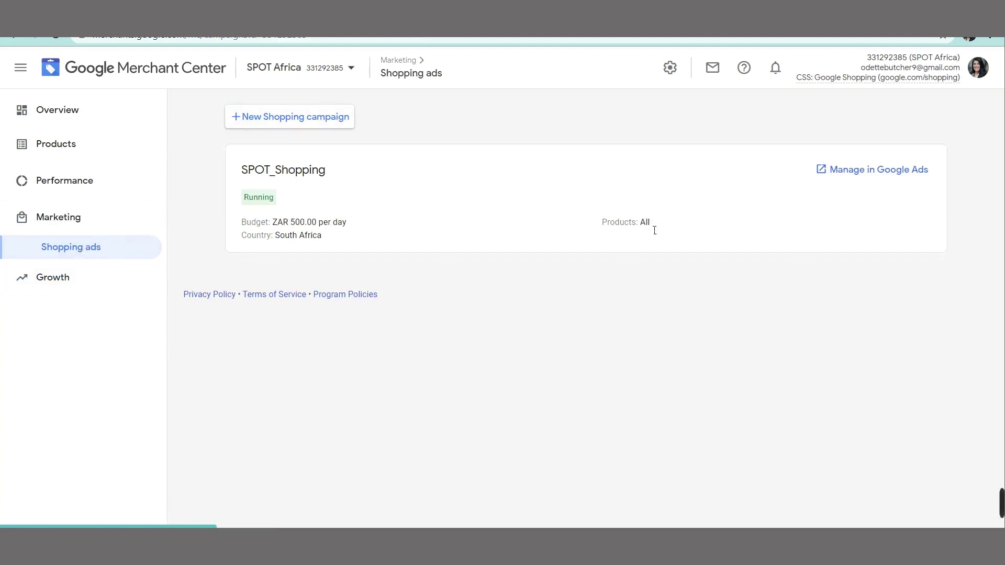
Step: Step through Growth's Opportunities, Price competitiveness and Best sellers pages, ending on Manage programs
click(53, 287)
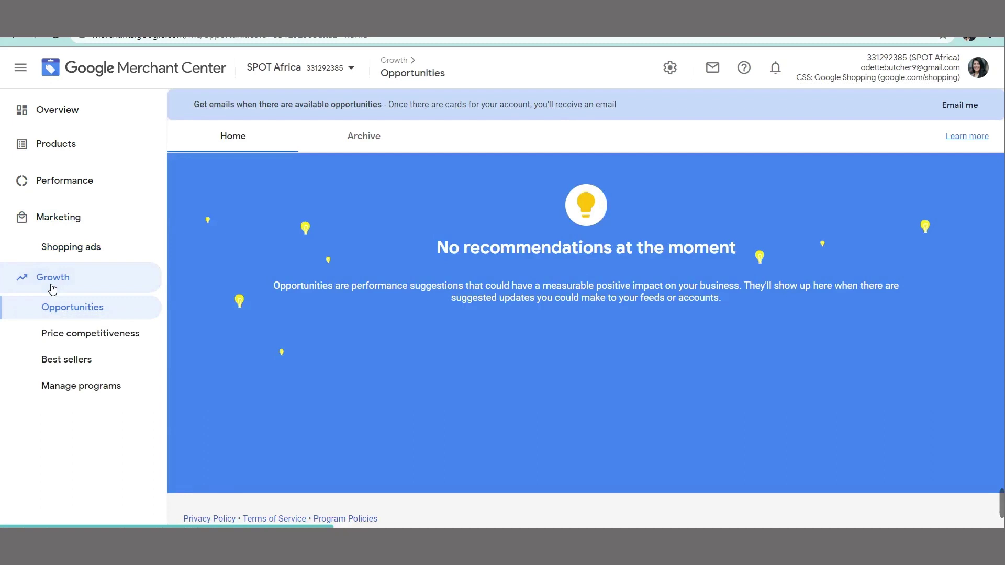
click(101, 340)
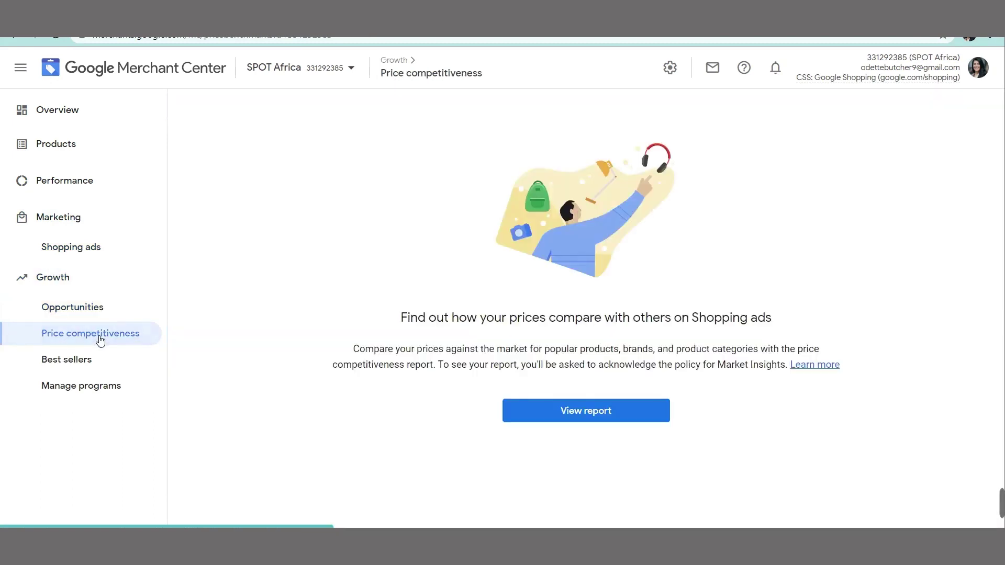
click(79, 364)
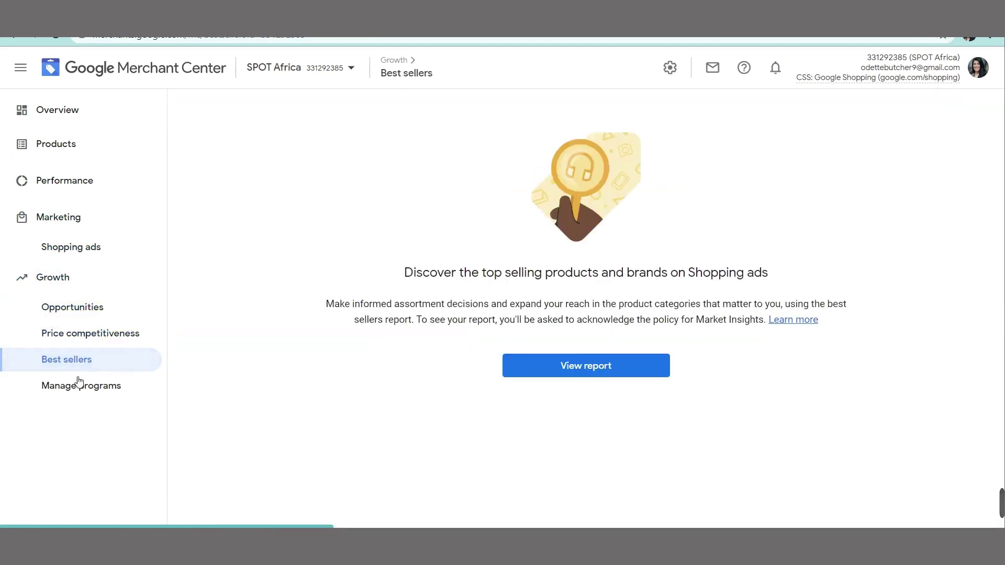
click(79, 386)
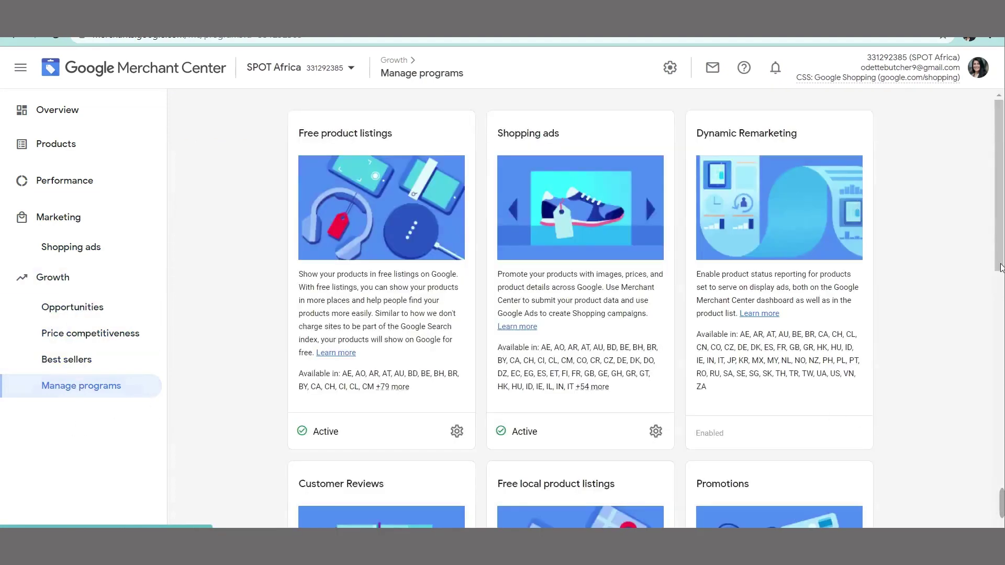
drag(1001, 267, 1001, 197)
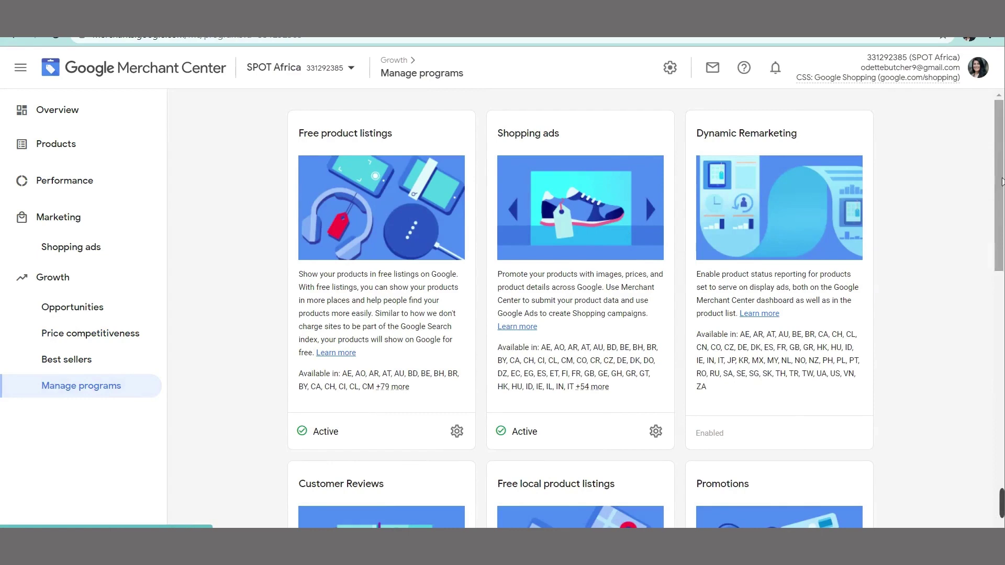
drag(1001, 183, 1004, 248)
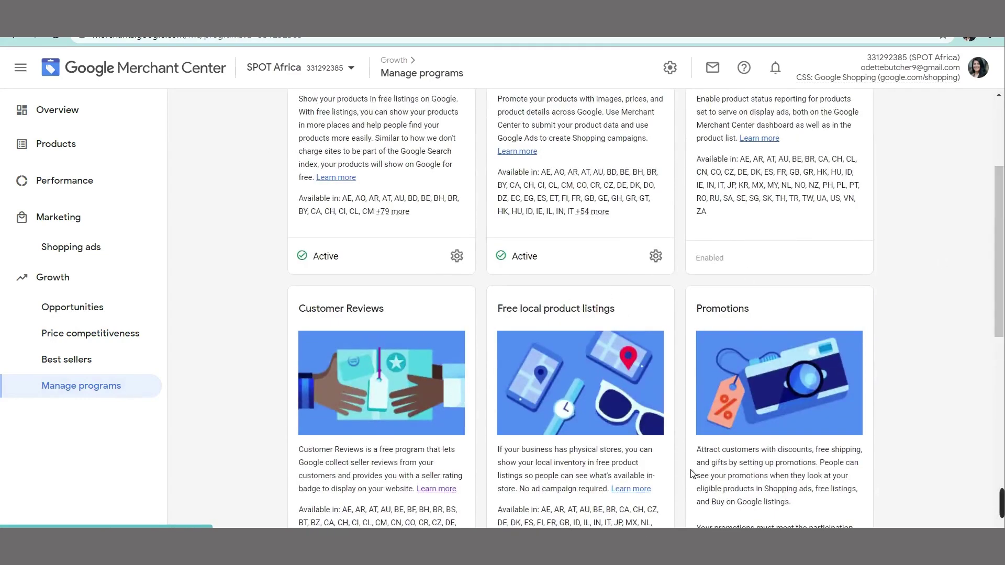
scroll(1001, 283, down, 9)
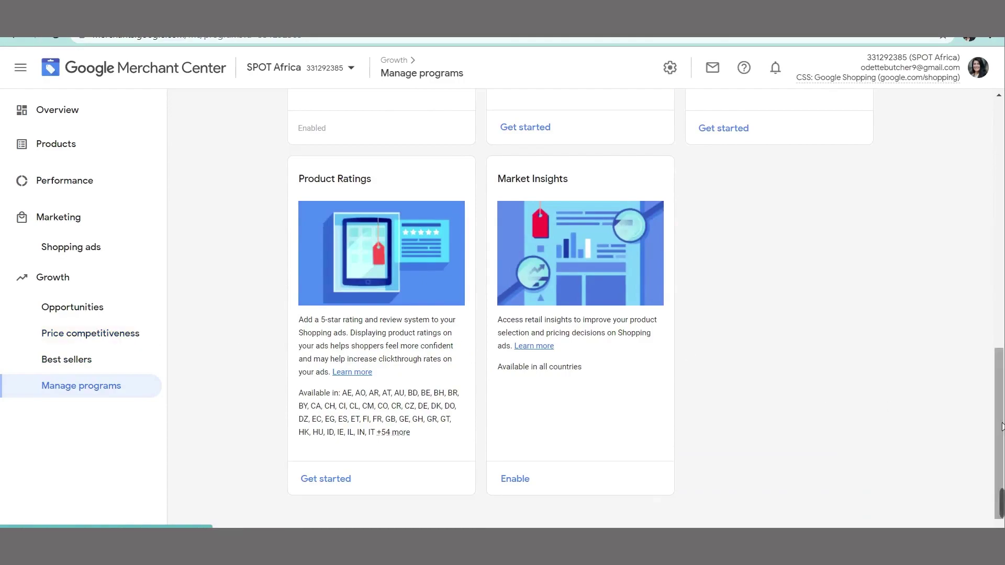
drag(1002, 427, 1002, 191)
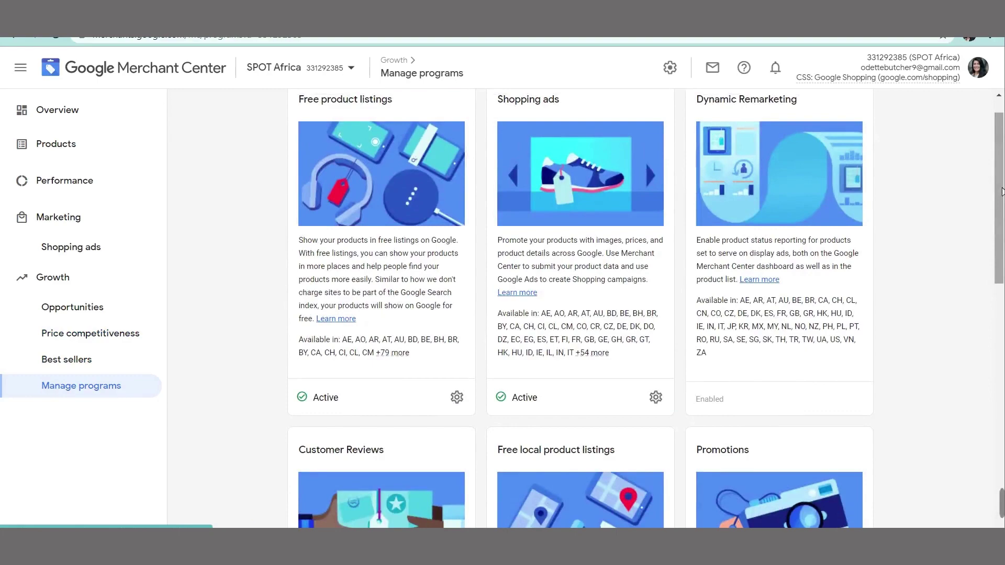
mouse_move(1002, 191)
mouse_down()
mouse_move(1001, 398)
mouse_move(1000, 180)
mouse_up()
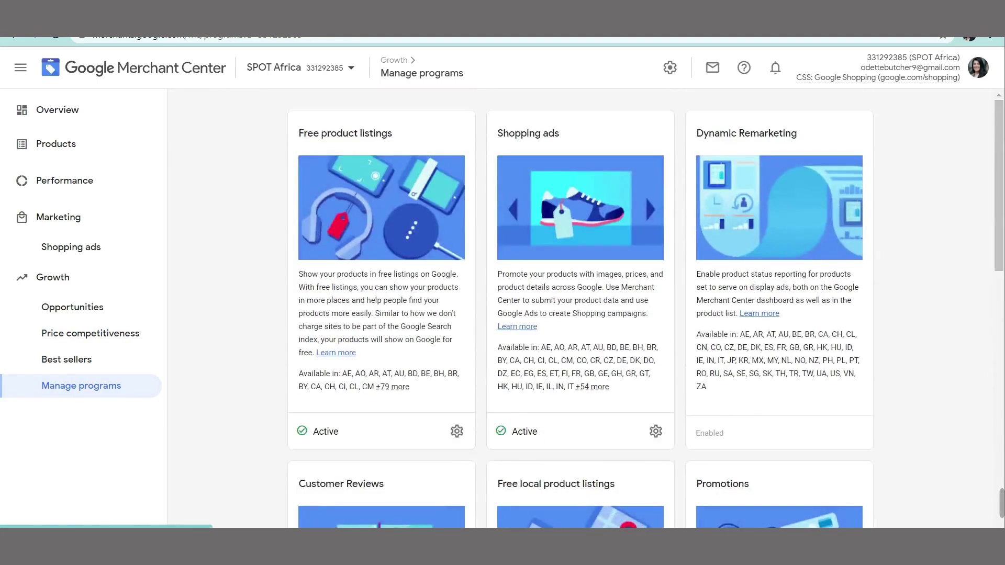
Step: Return to the SPOT Africa account's Overview page from the left sidebar
mouse_move(532, 547)
click(93, 103)
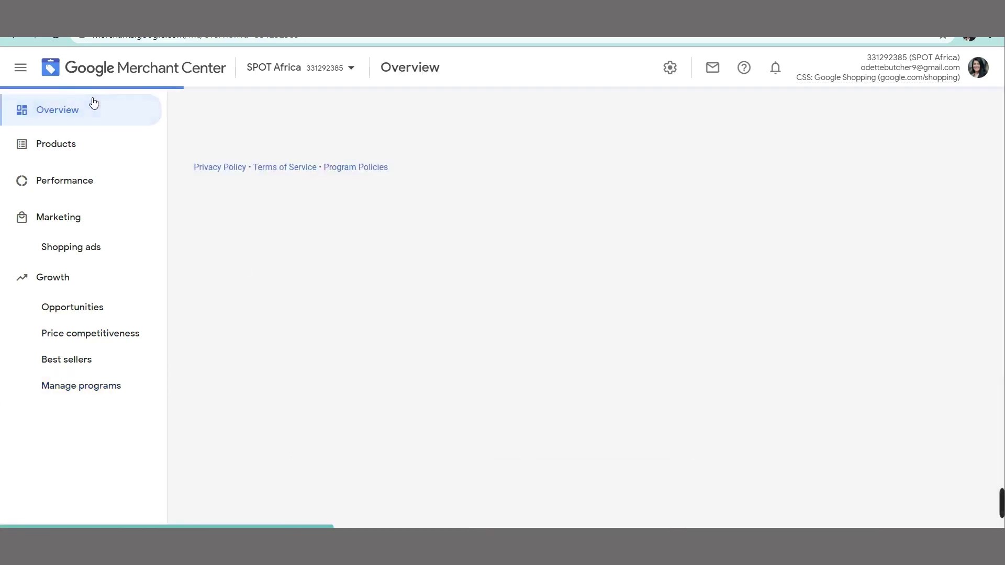